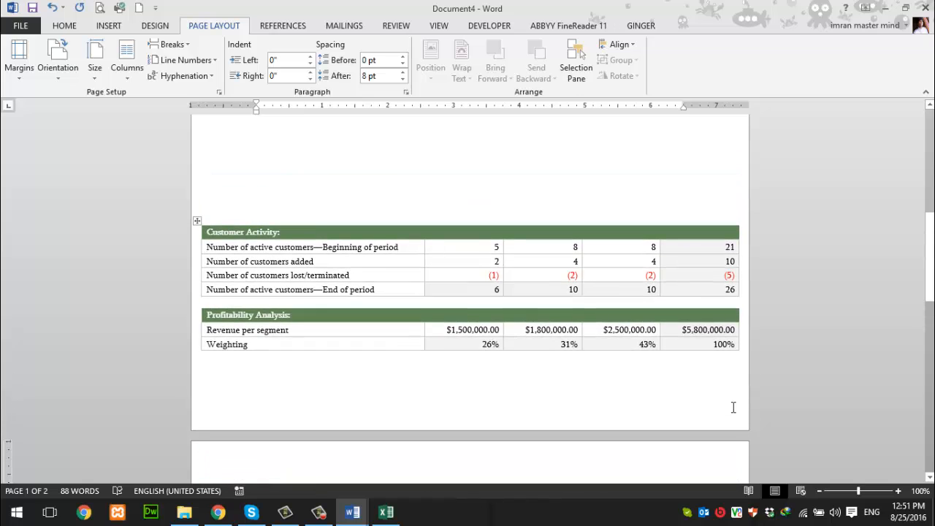
Try to move the Customer Activity table down the page by adding blank lines above it.
scroll(326, 228, "down", 6)
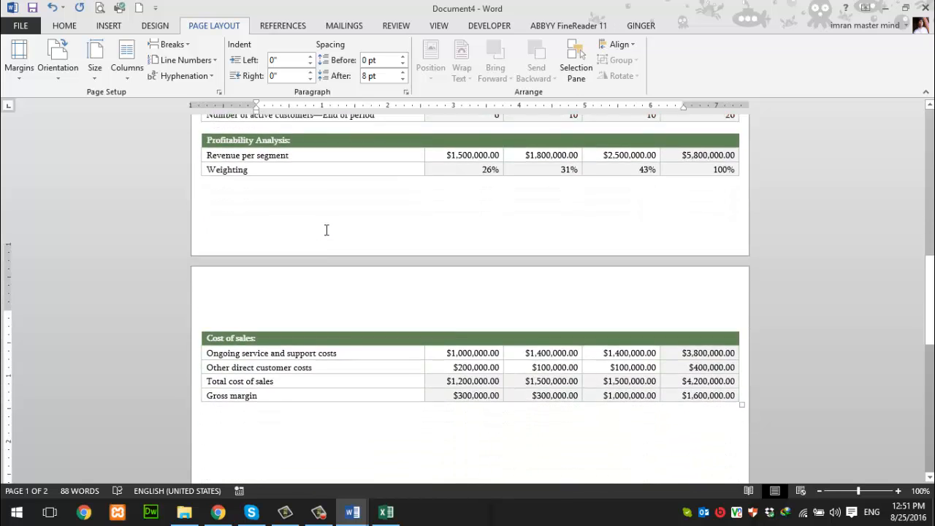
scroll(326, 230, "up", 4)
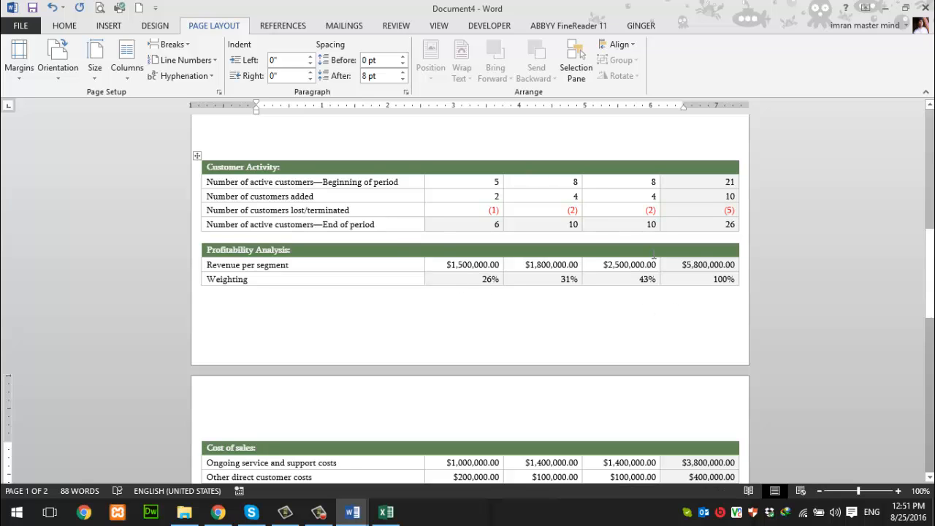
scroll(700, 310, "down", 4)
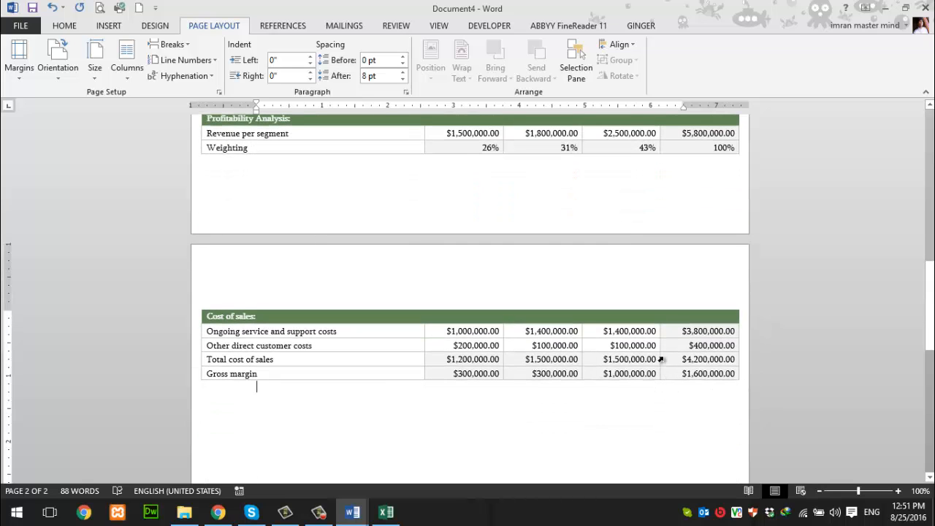
scroll(591, 287, "up", 5)
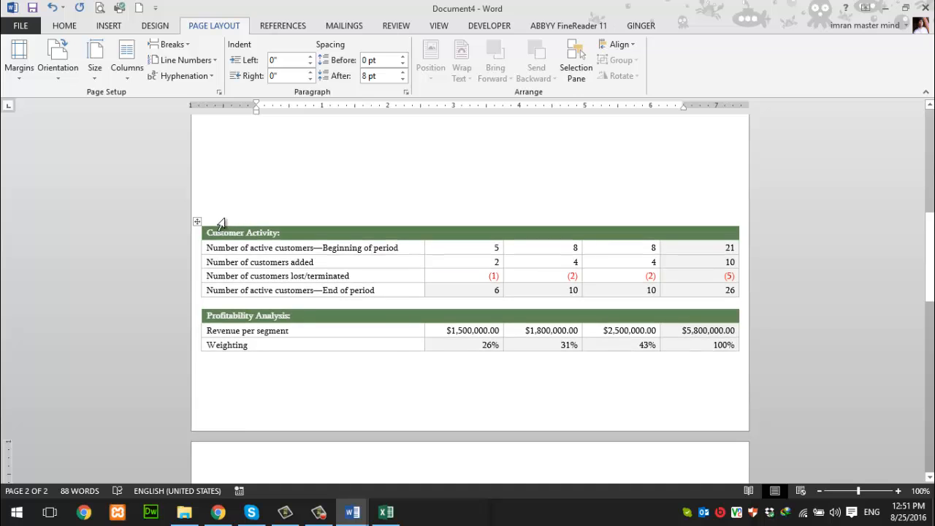
left_click(212, 224)
left_click(205, 225)
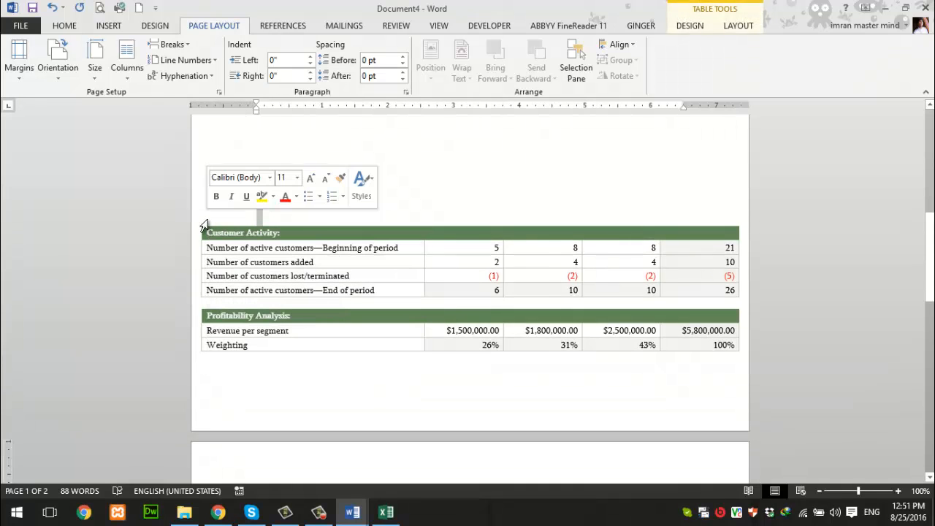
left_click(263, 218)
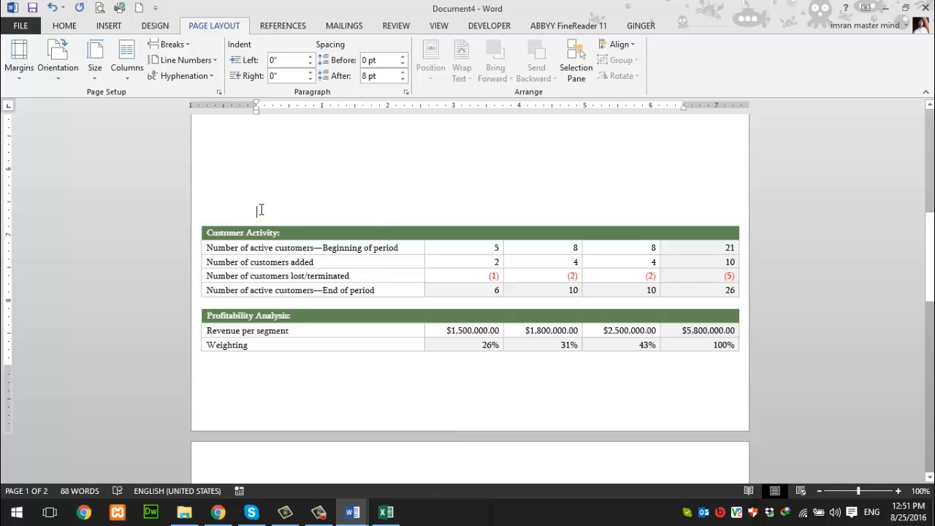
key("Return")
key("Return")
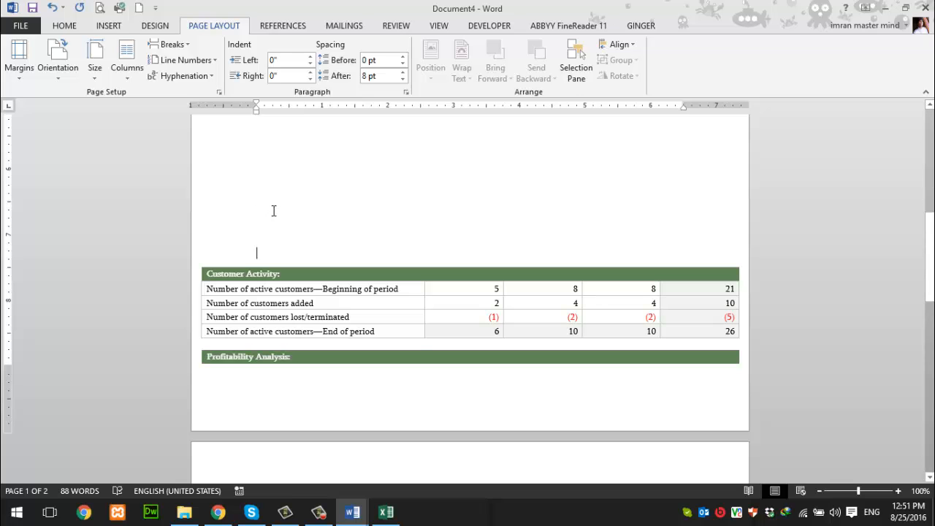
scroll(273, 212, "down", 8)
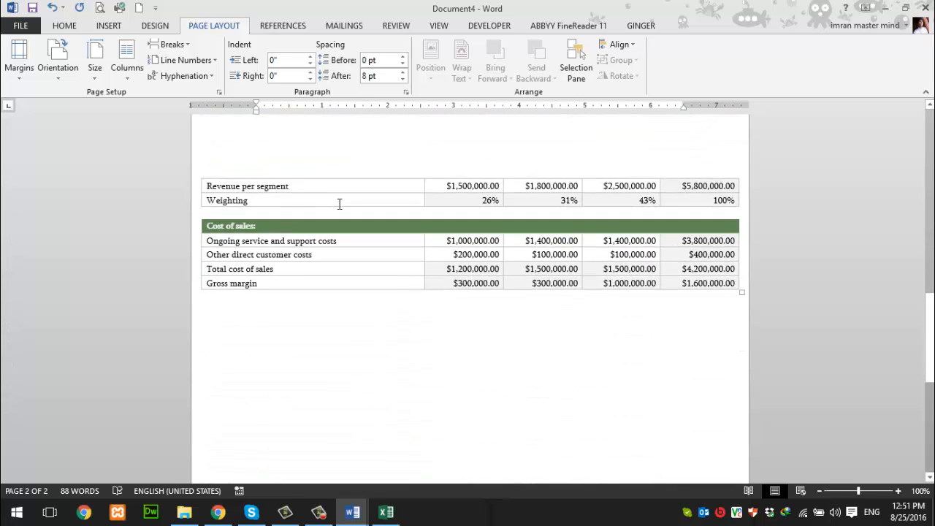
scroll(339, 203, "up", 5)
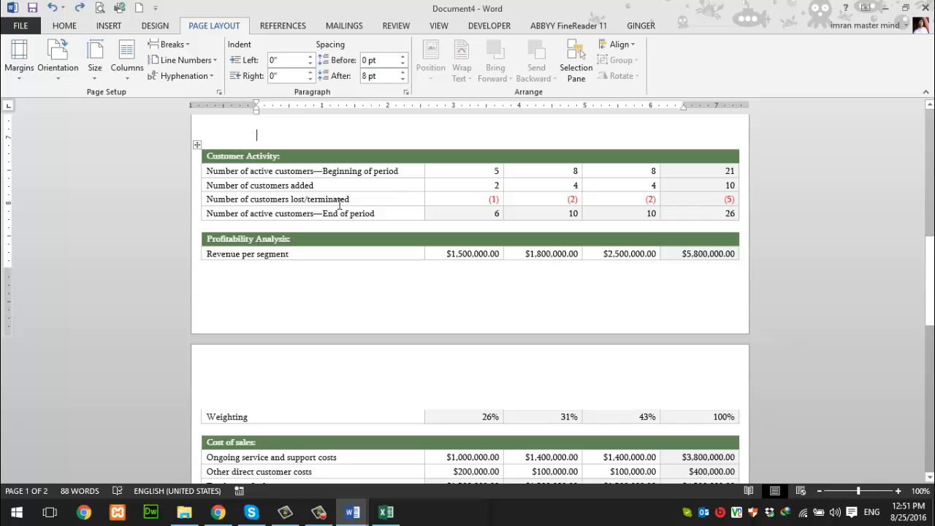
scroll(319, 214, "up", 2)
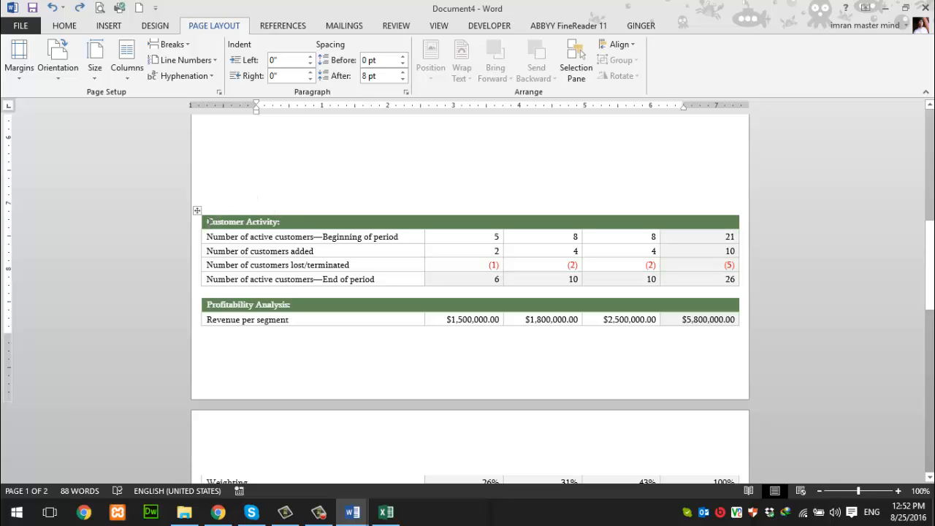
Insert a page break before the Customer Activity heading so the tables start on a new page.
left_click(208, 222)
left_click(73, 26)
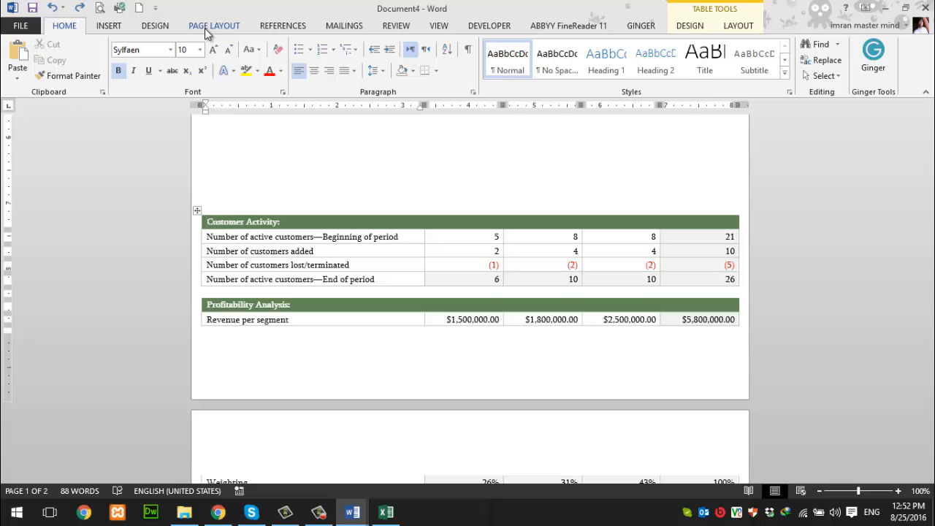
left_click(100, 28)
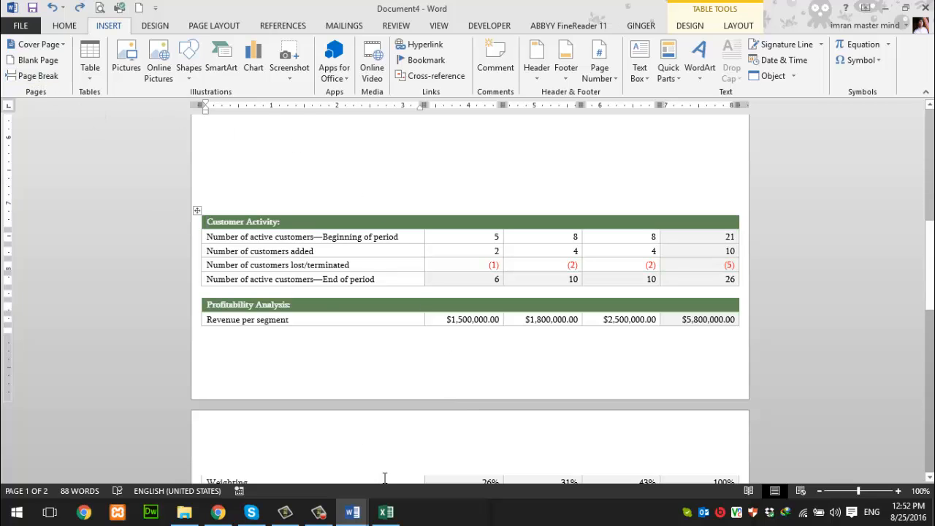
left_click(39, 77)
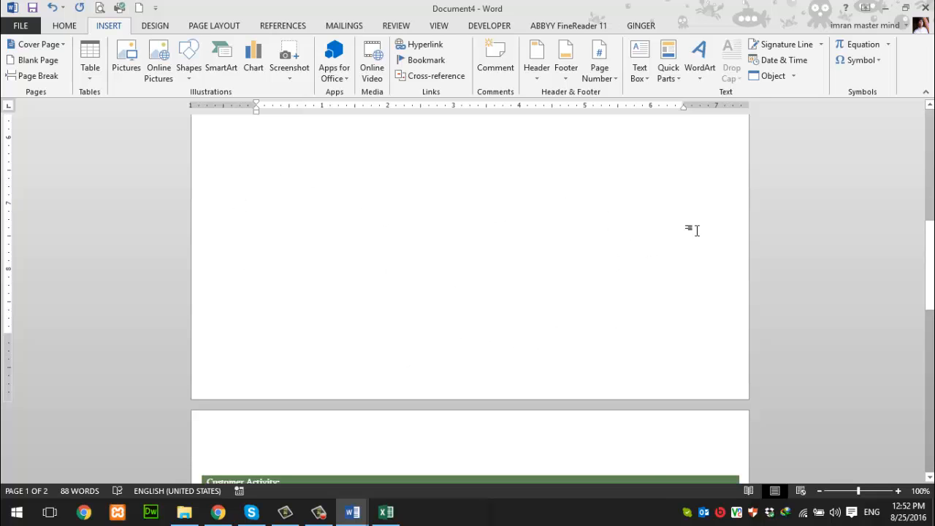
scroll(640, 256, "down", 8)
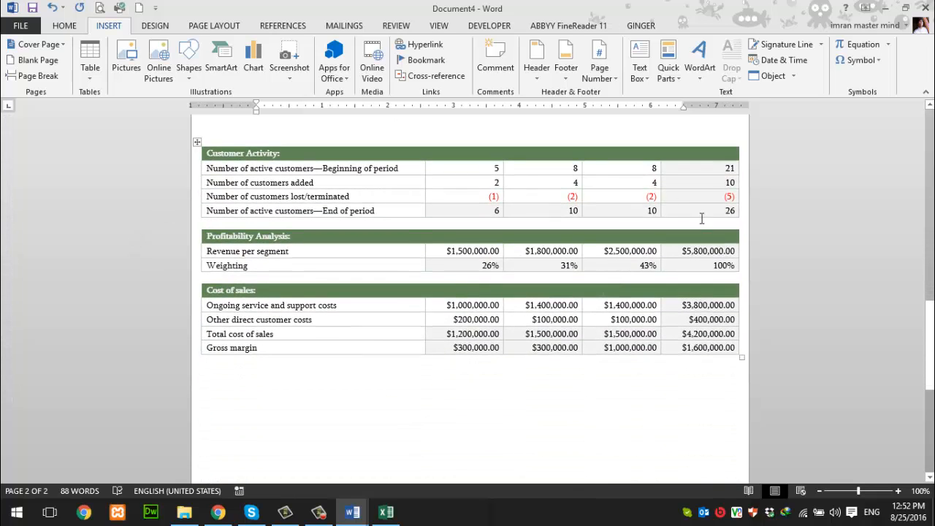
scroll(313, 335, "up", 3)
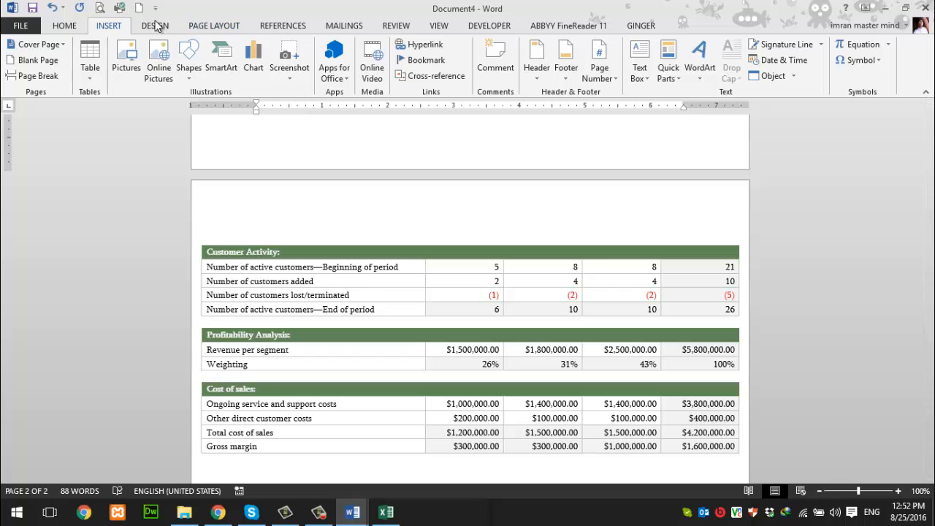
Review the available page break and section break types without inserting one.
left_click(208, 26)
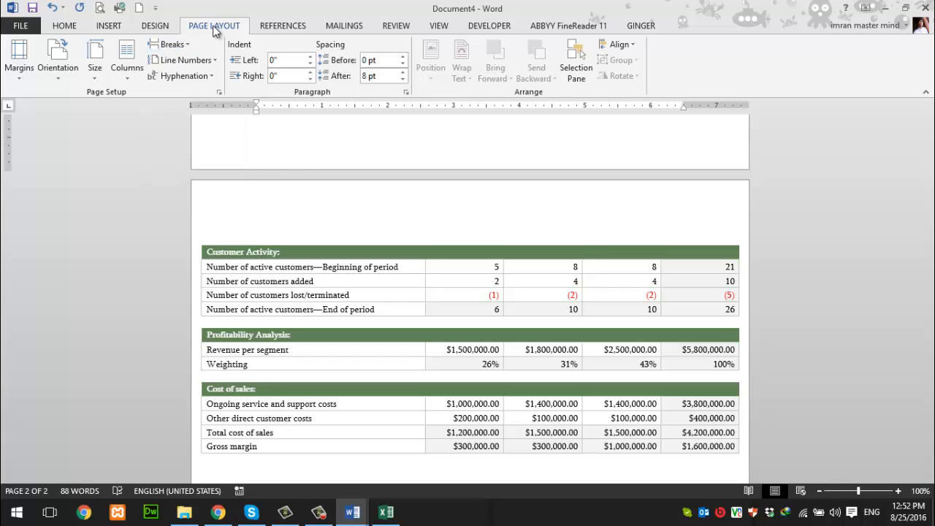
left_click(189, 45)
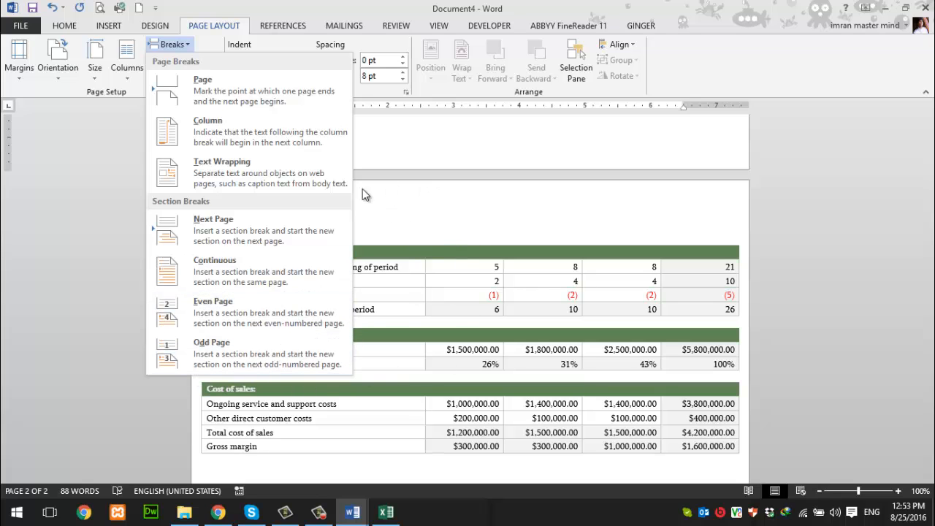
left_click(381, 191)
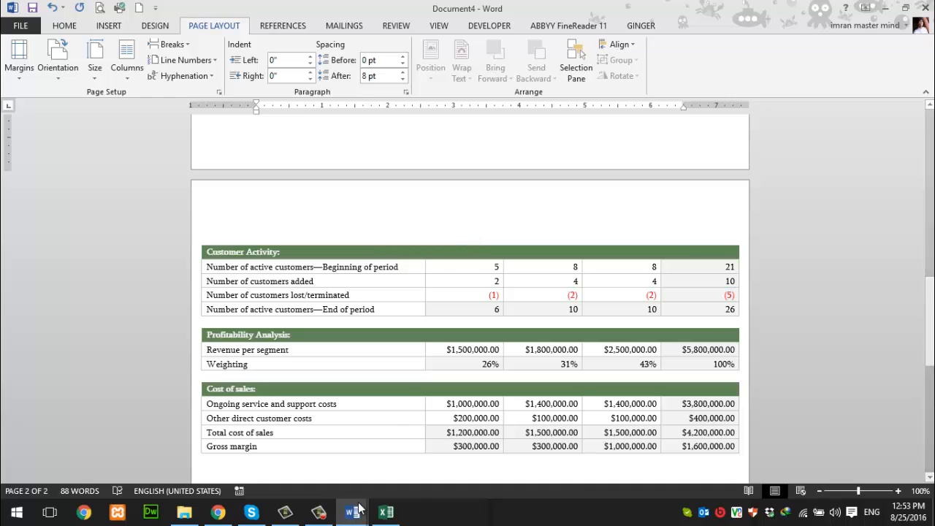
Switch to Document5 and insert a continuous section break before the paragraph beginning "Statistics show that every execution".
mouse_move(352, 512)
left_click(521, 464)
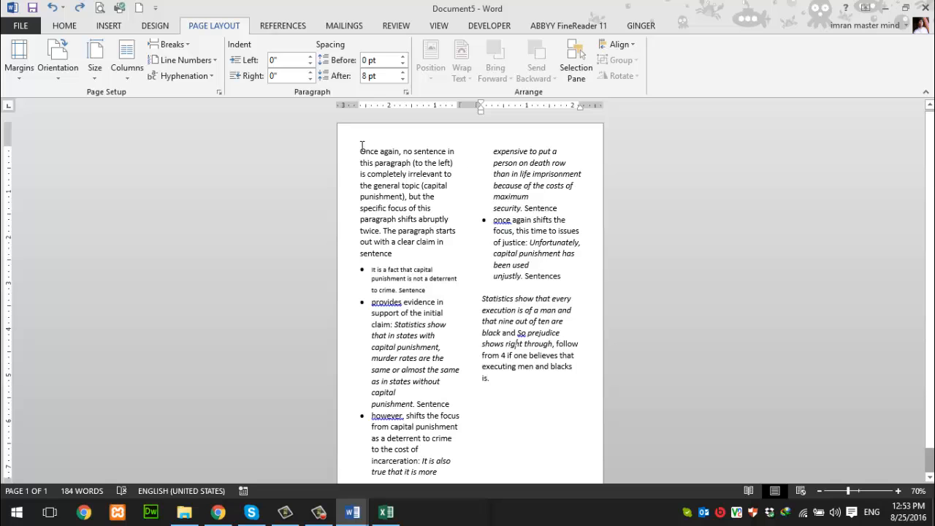
left_click_drag(361, 150, 558, 391)
left_click(449, 471)
left_click(568, 403)
left_click_drag(482, 296, 502, 378)
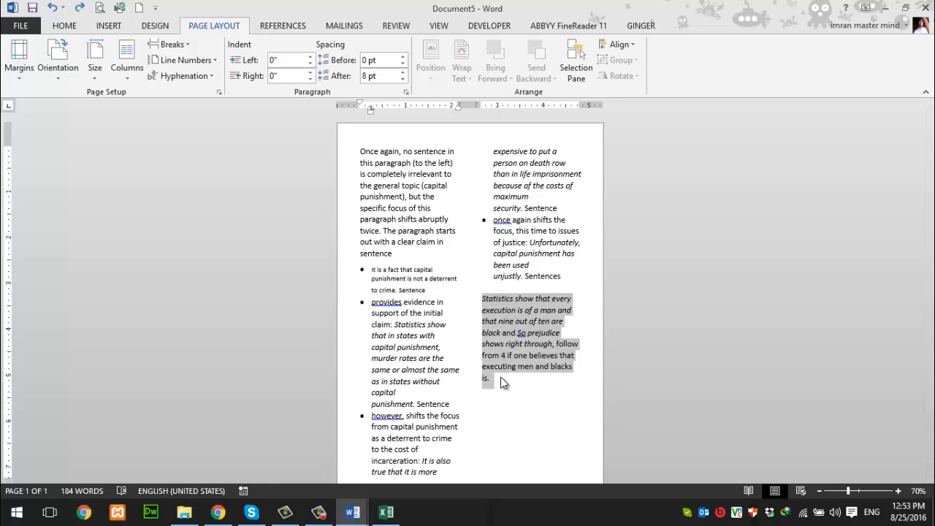
left_click(483, 343)
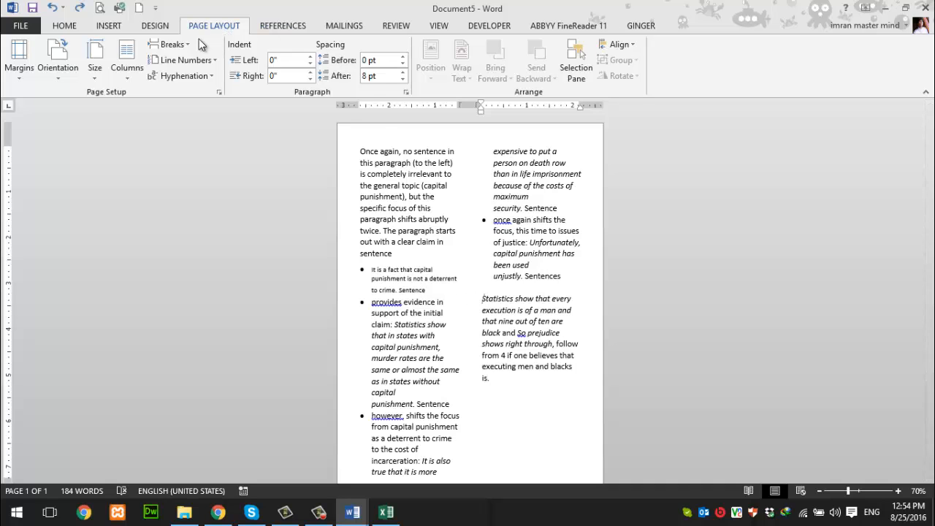
left_click(172, 44)
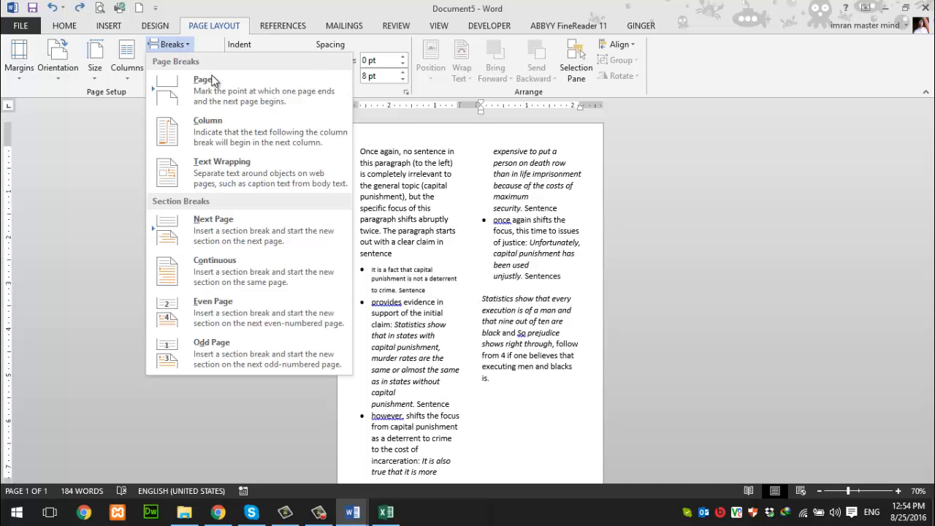
left_click(233, 272)
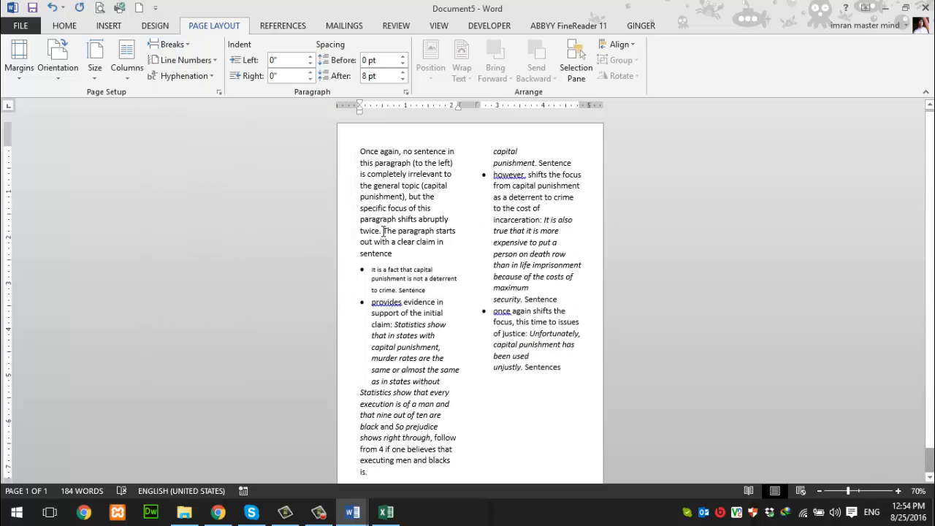
Set the paragraph beginning "Statistics show that every execution" to a one-column layout.
scroll(383, 231, "down", 1)
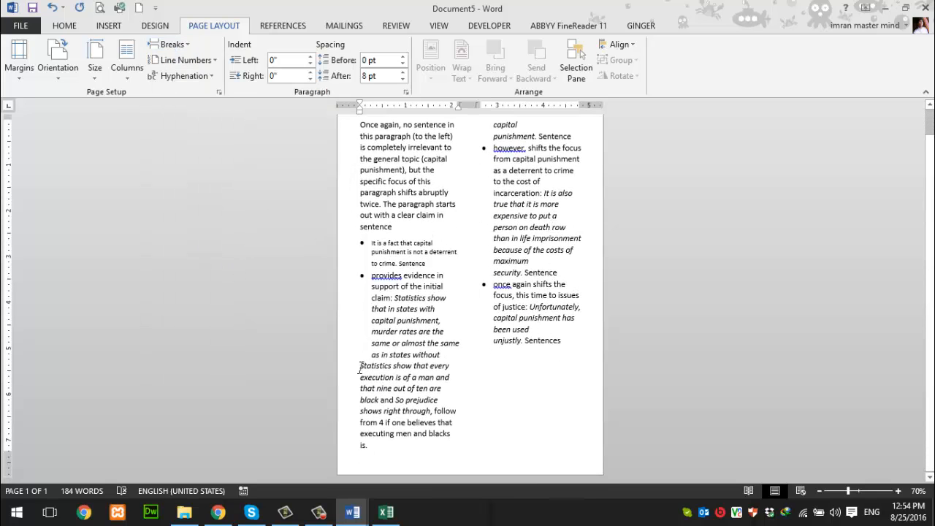
left_click_drag(359, 367, 520, 437)
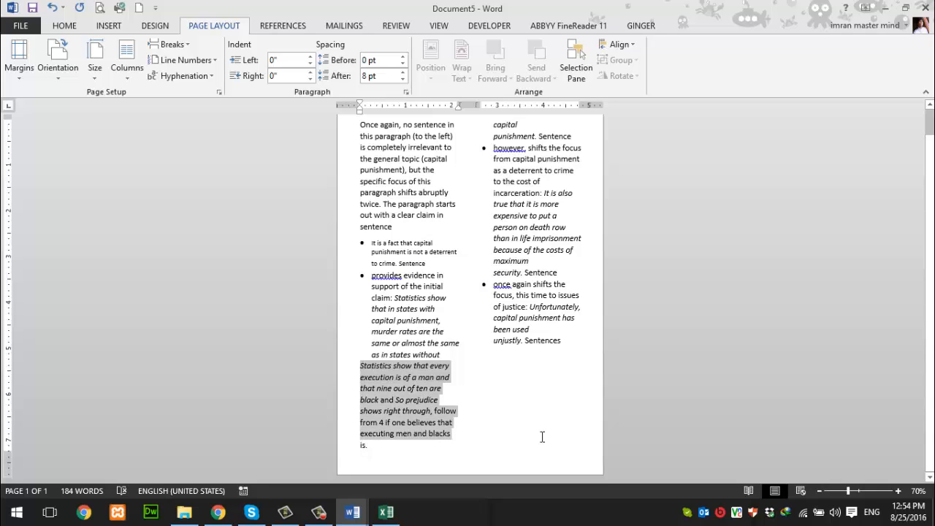
left_click(428, 434)
triple_click(361, 377)
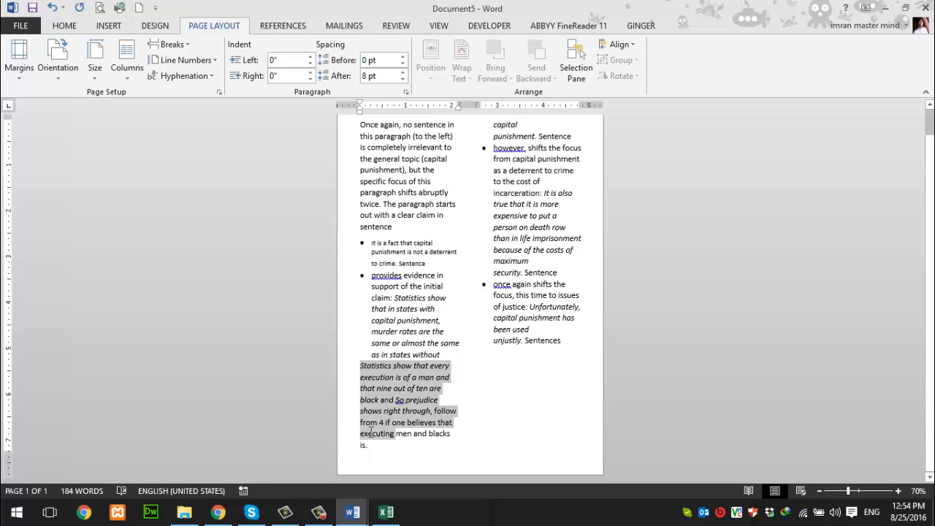
left_click(427, 377)
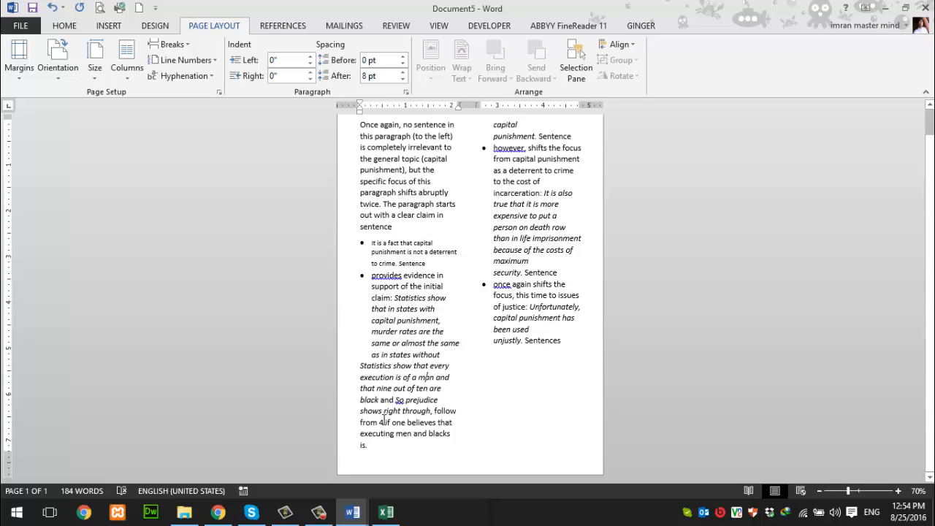
left_click_drag(358, 368, 383, 452)
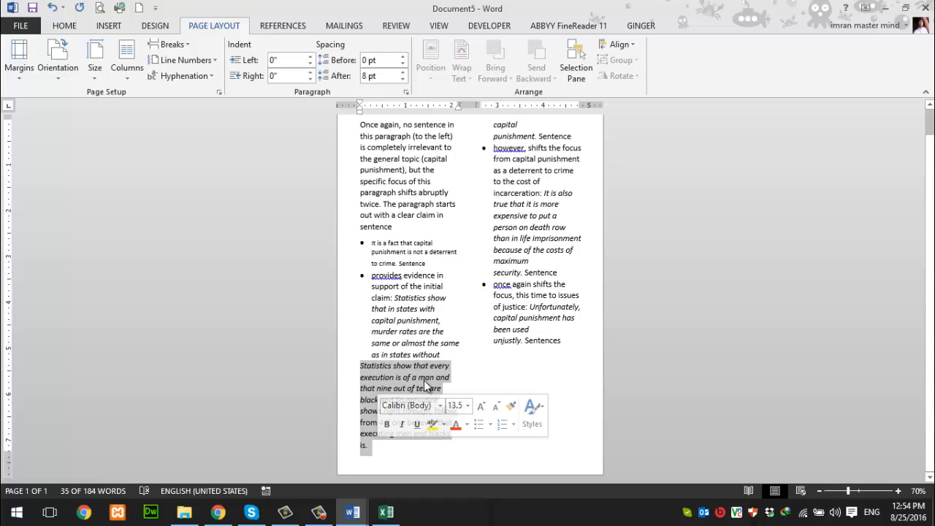
left_click(124, 81)
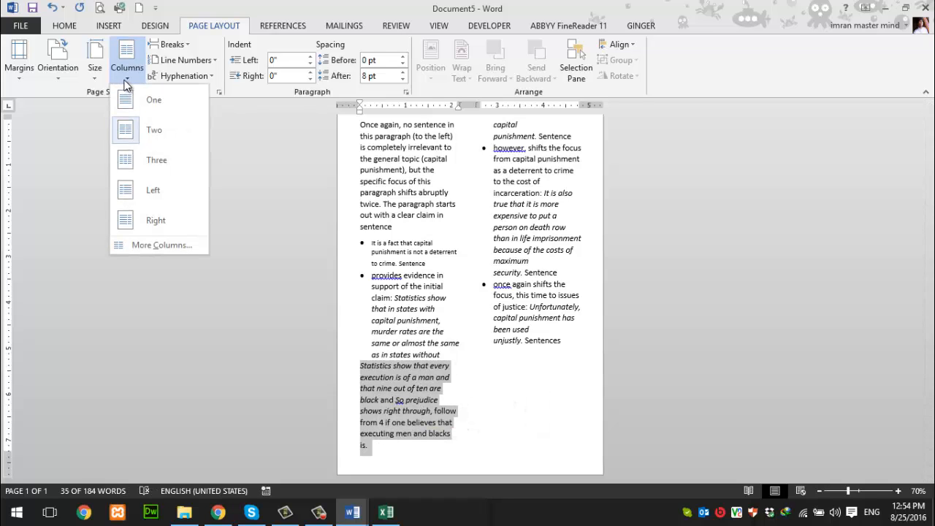
left_click(137, 63)
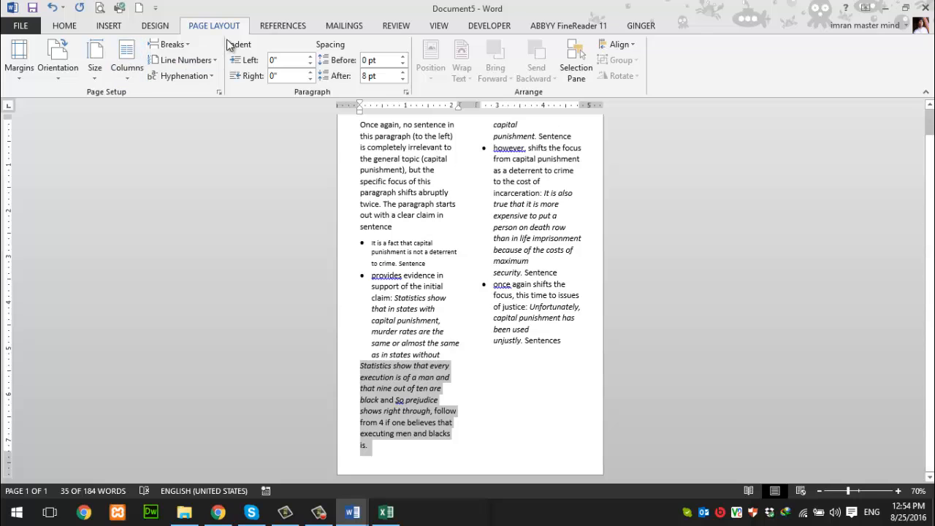
left_click(136, 76)
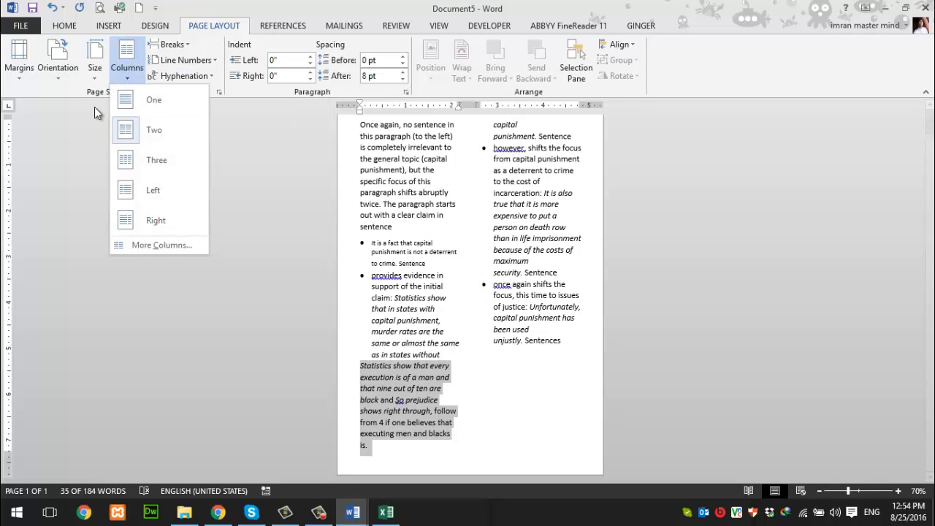
left_click(162, 104)
left_click(547, 389)
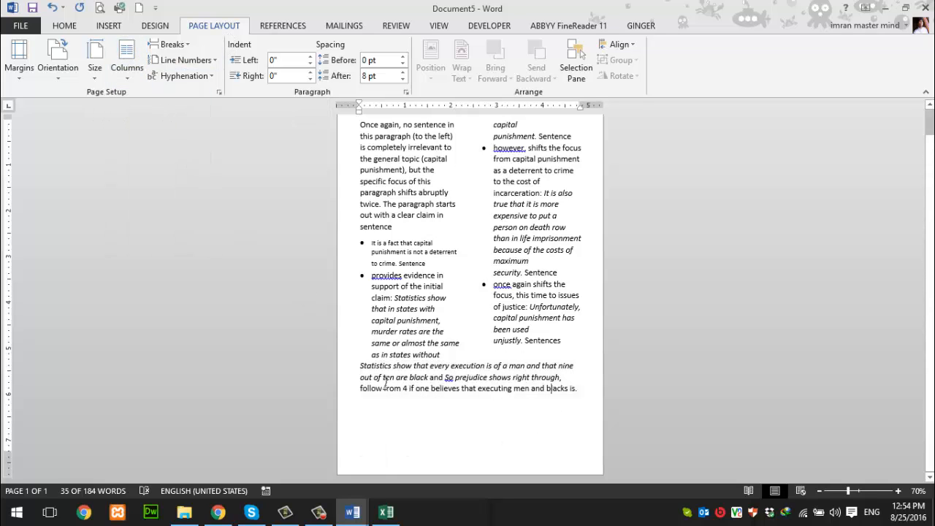
Add a blank line between the two-column text and the closing single-column paragraph.
left_click(362, 367)
key("Return")
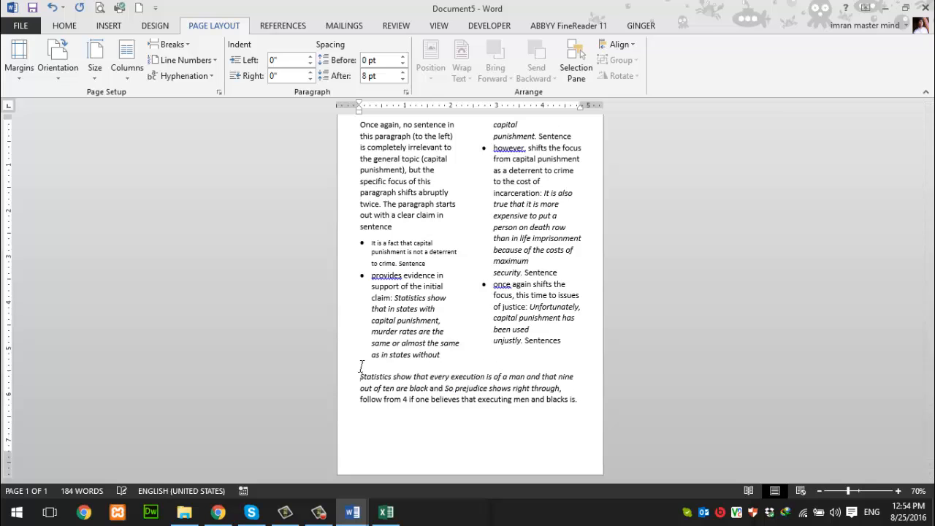
left_click_drag(587, 401, 362, 377)
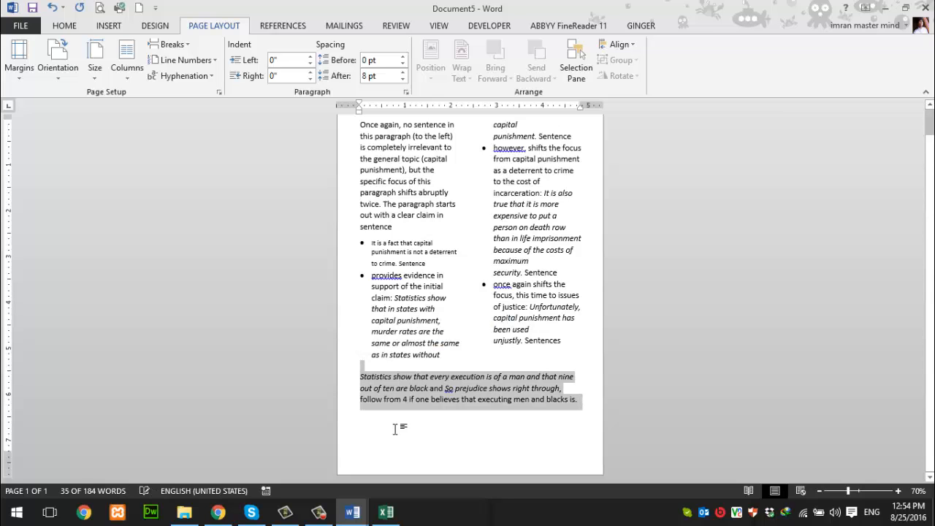
left_click(547, 380)
Correct the flagged lowercase word "provides" at the start of the second bullet to "Provides".
right_click(387, 275)
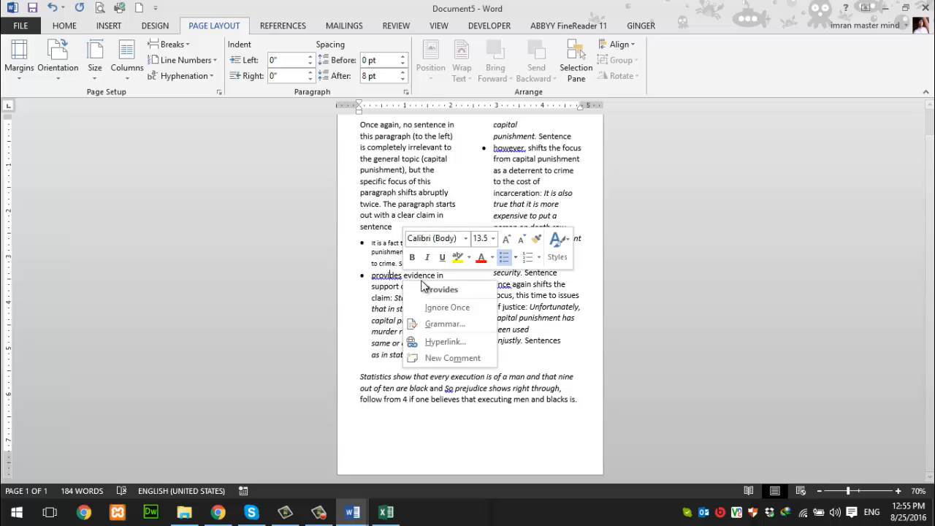
left_click(438, 285)
left_click(480, 387)
Try a column break before the bullet beginning "Provides evidence in support" and undo it.
scroll(479, 387, "up", 1)
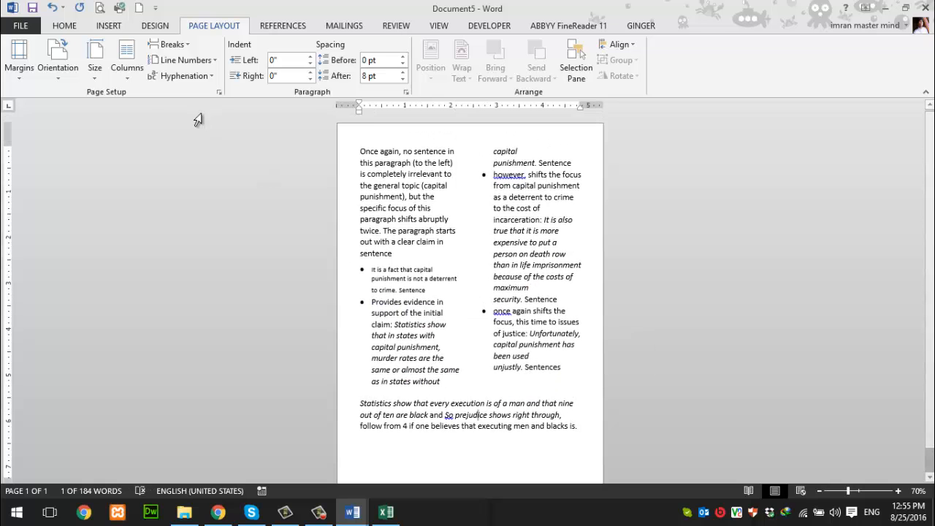
scroll(532, 245, "down", 1)
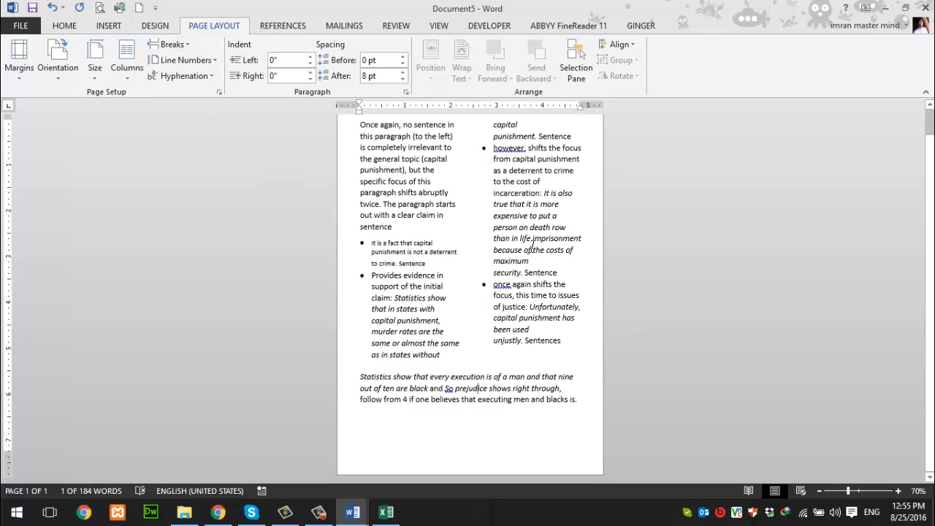
scroll(532, 258, "up", 1)
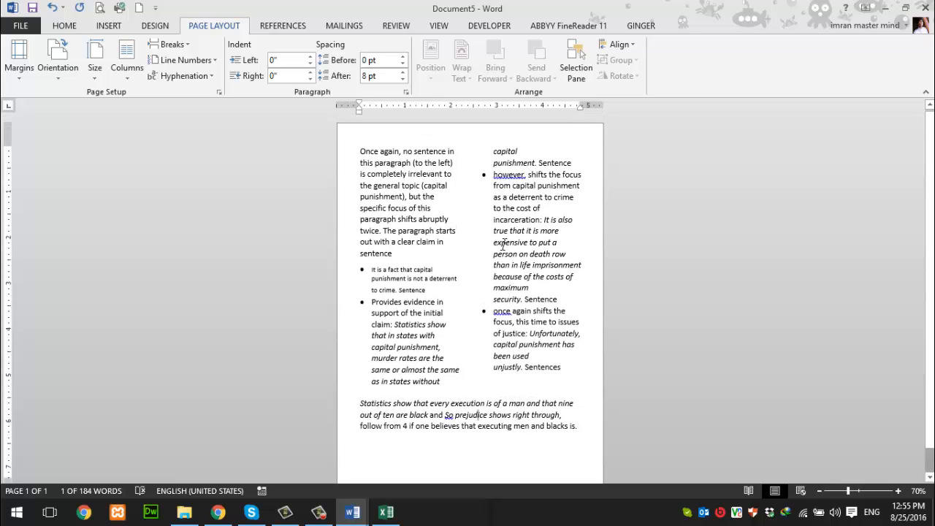
left_click(190, 45)
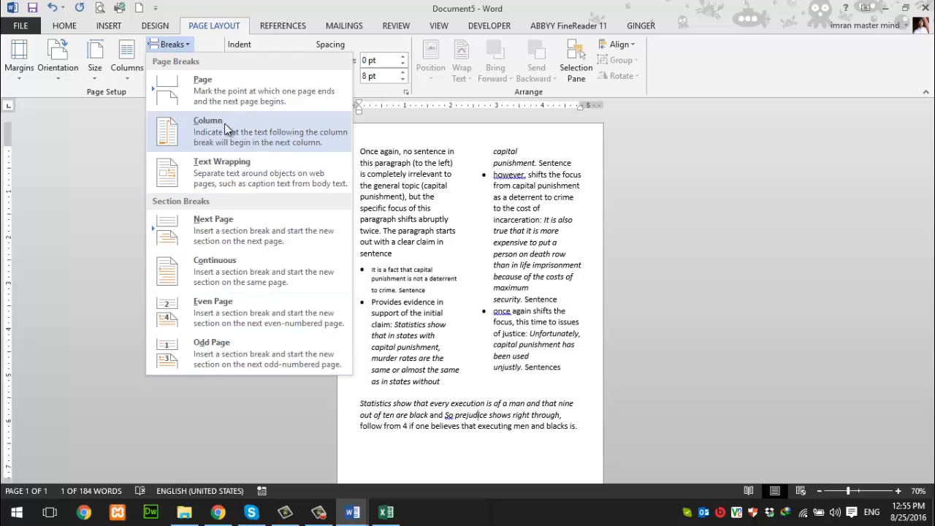
left_click(409, 351)
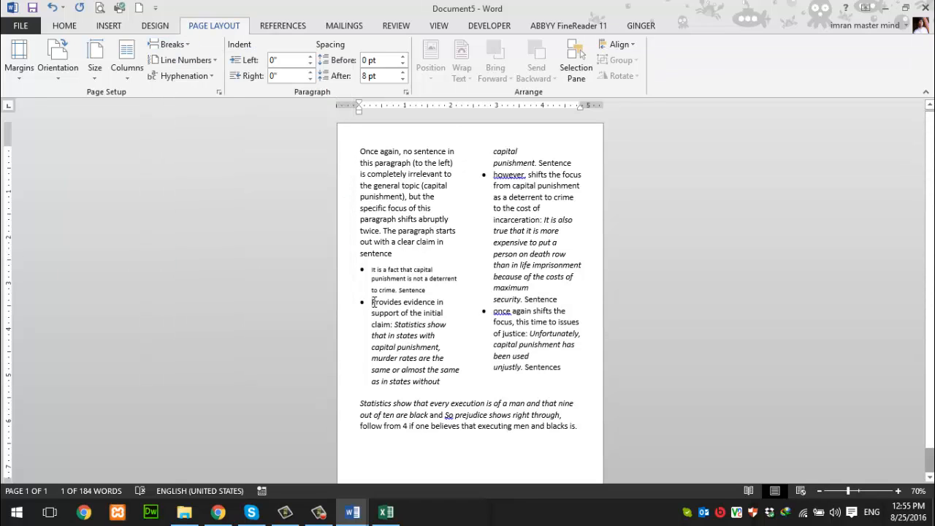
left_click(174, 45)
left_click(183, 137)
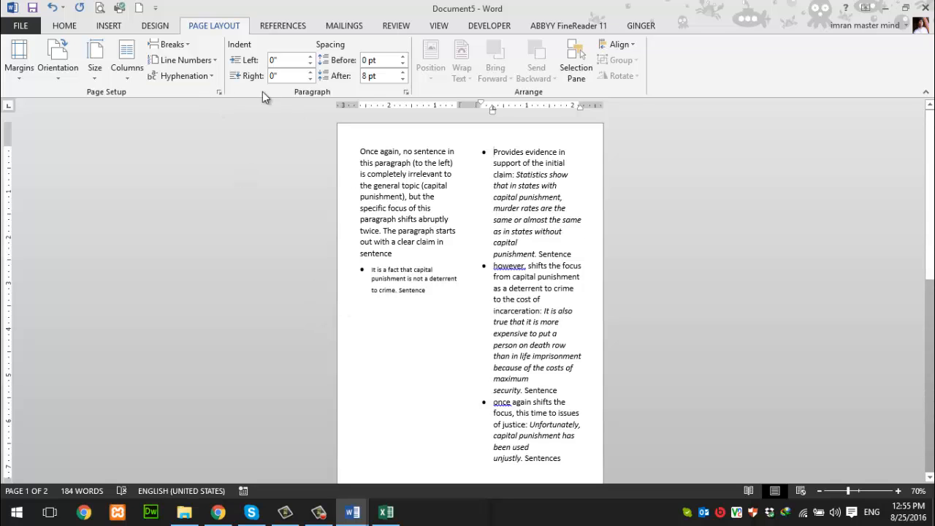
left_click(52, 7)
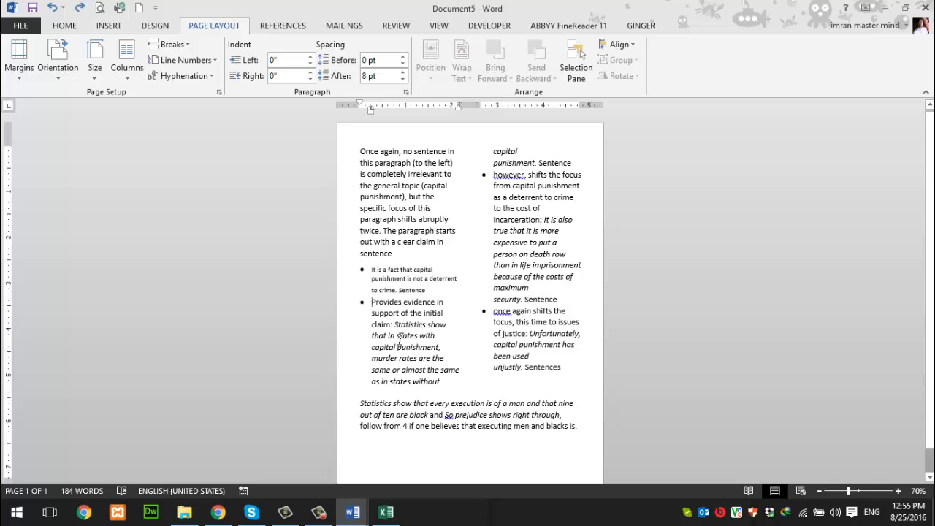
Replace the first-column text of the bullet, from "Provides evidence" to "as in states without", with a column break.
left_click_drag(371, 302, 442, 382)
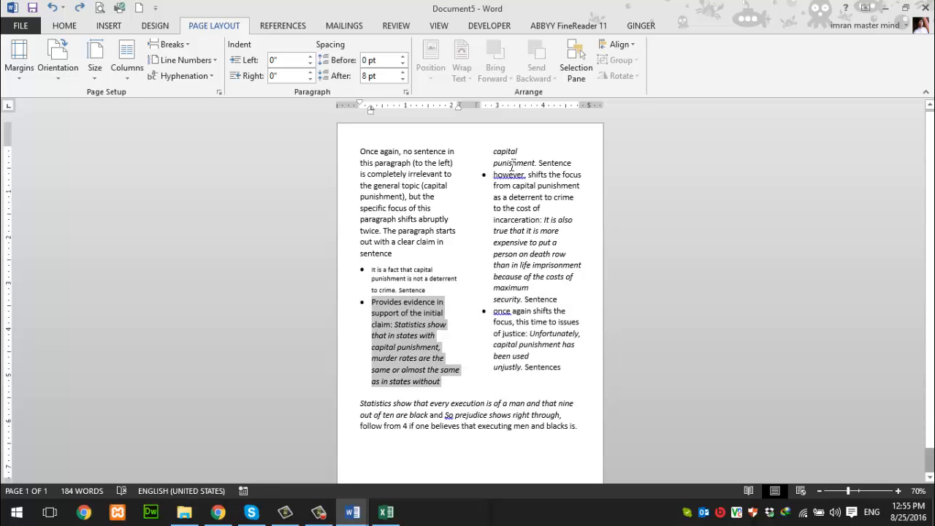
left_click(168, 44)
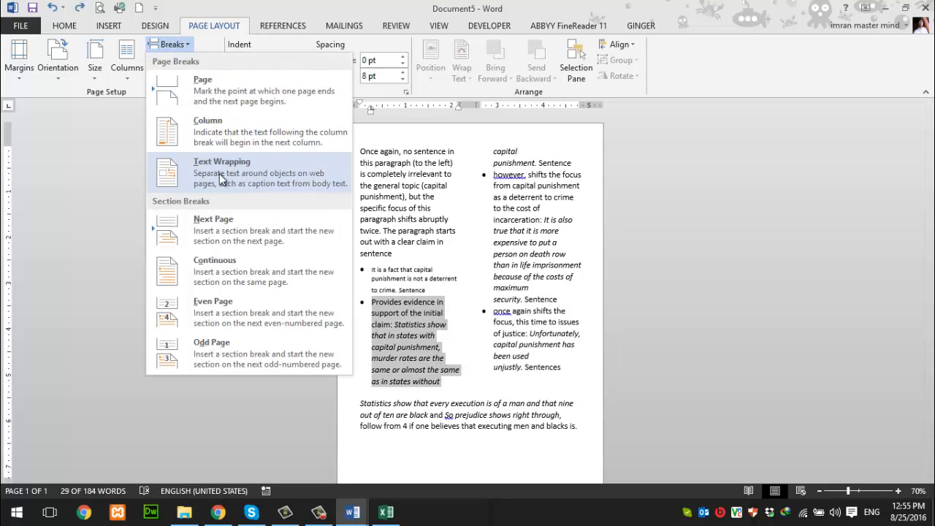
left_click(195, 146)
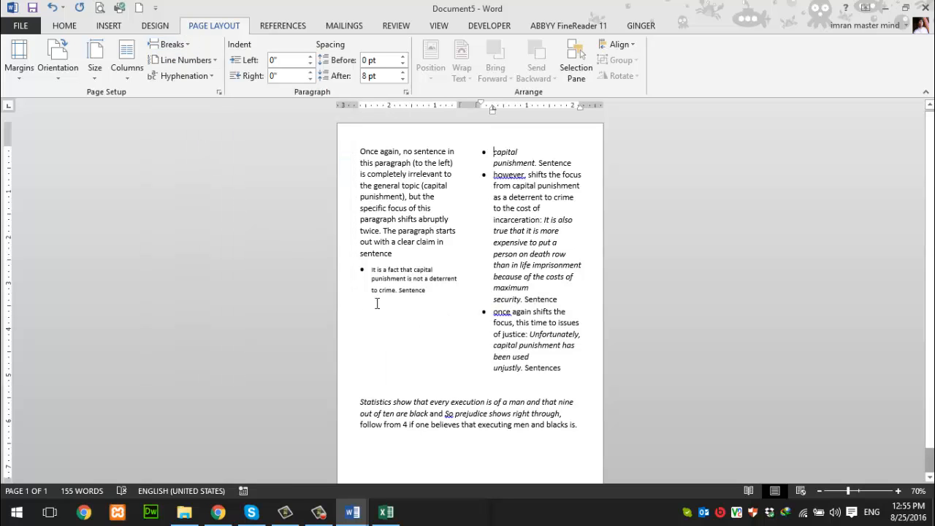